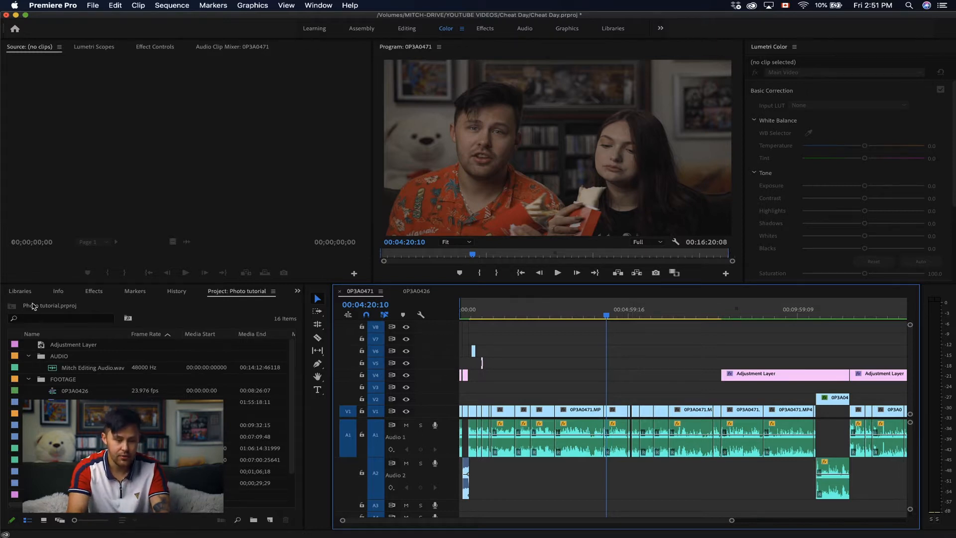
# Create a new 1920 x 1080, 23.976 fps adjustment layer in the Cheat Day project
pyautogui.click(298, 291)
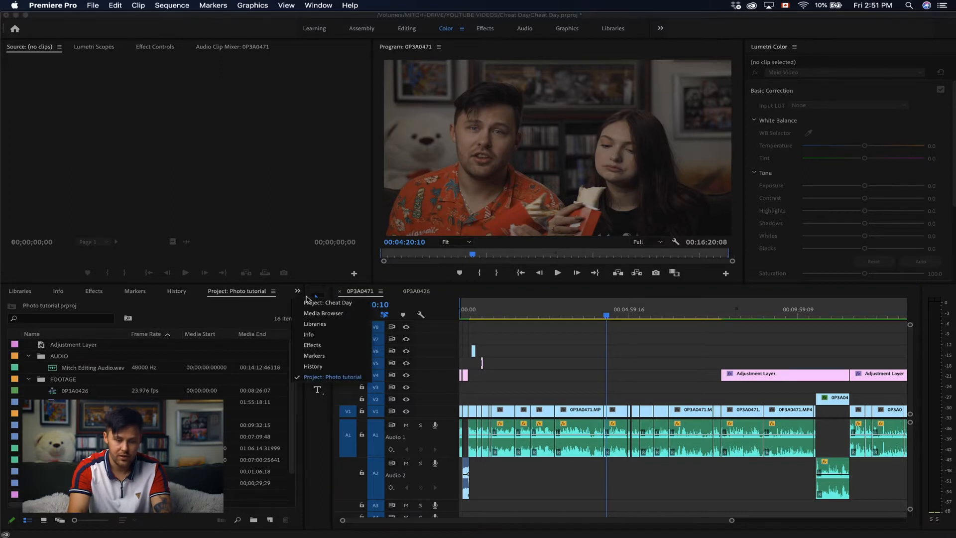
pyautogui.click(317, 302)
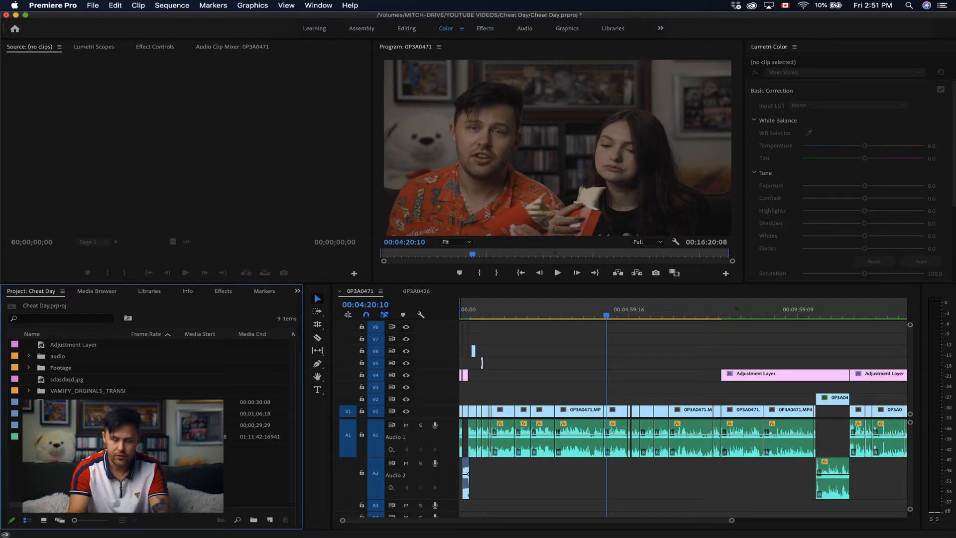
pyautogui.click(270, 520)
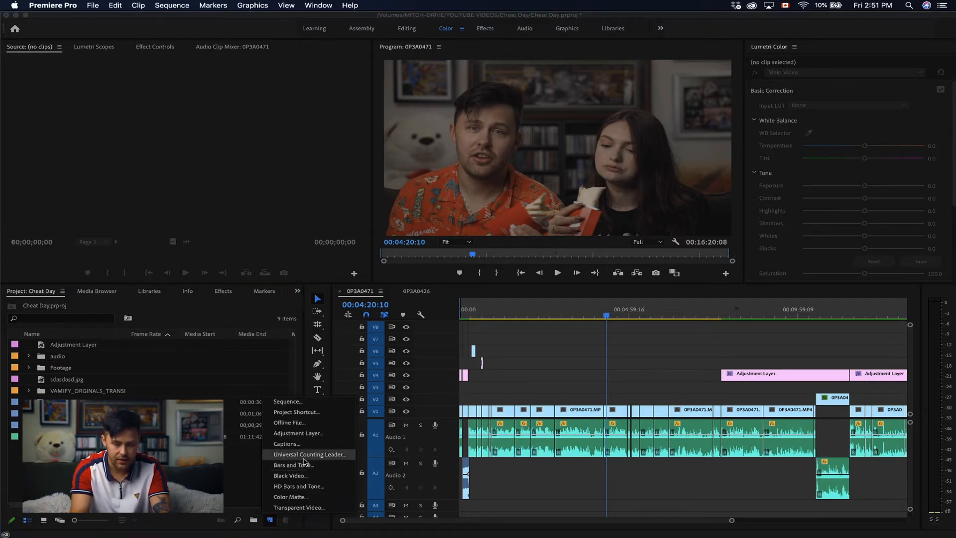
pyautogui.click(298, 433)
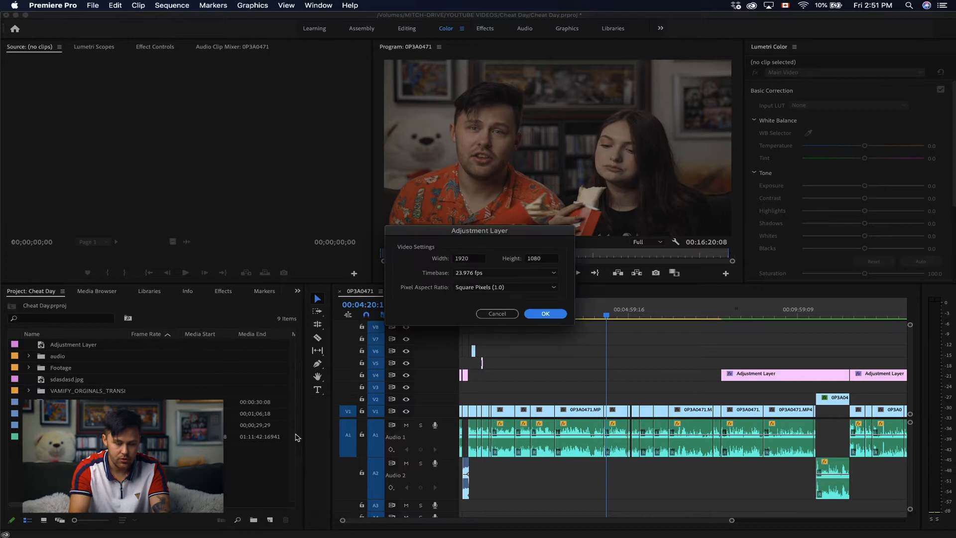
pyautogui.click(546, 315)
# Place the new adjustment layer on track V4, extend it over the ungraded clips, and move the playhead to 00:04:28:13
pyautogui.moveTo(64, 358); pyautogui.dragTo(574, 375)
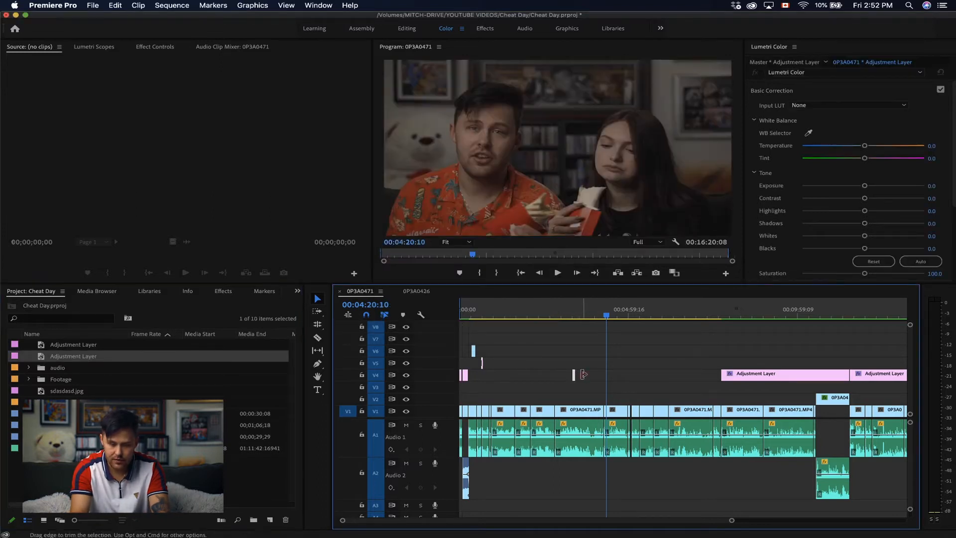
pyautogui.moveTo(576, 376); pyautogui.dragTo(657, 379)
pyautogui.click(610, 317)
pyautogui.moveTo(612, 319); pyautogui.dragTo(614, 320)
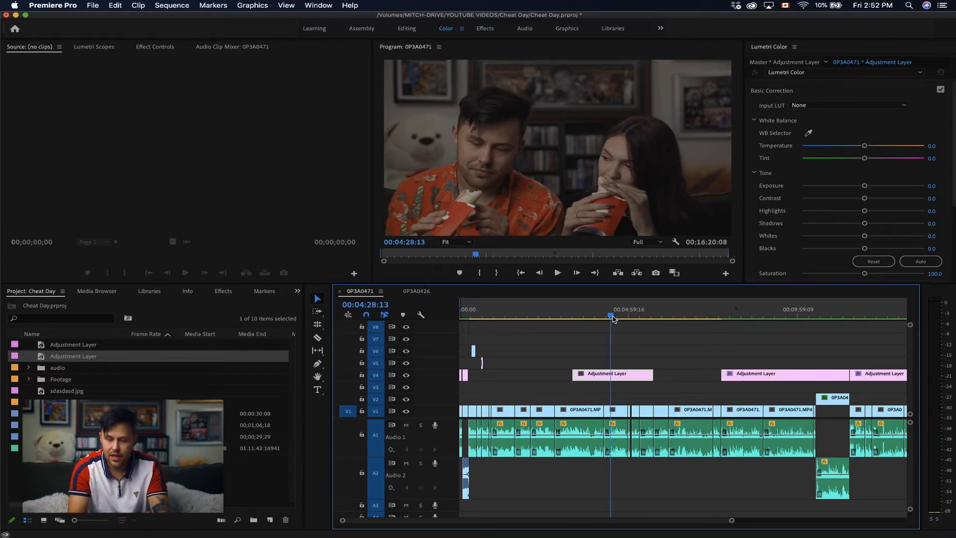
# Shape the adjustment layer's white RGB curve into an S-curve by lowering a shadow point and raising a highlight point
pyautogui.click(950, 110)
pyautogui.moveTo(950, 110); pyautogui.dragTo(953, 135)
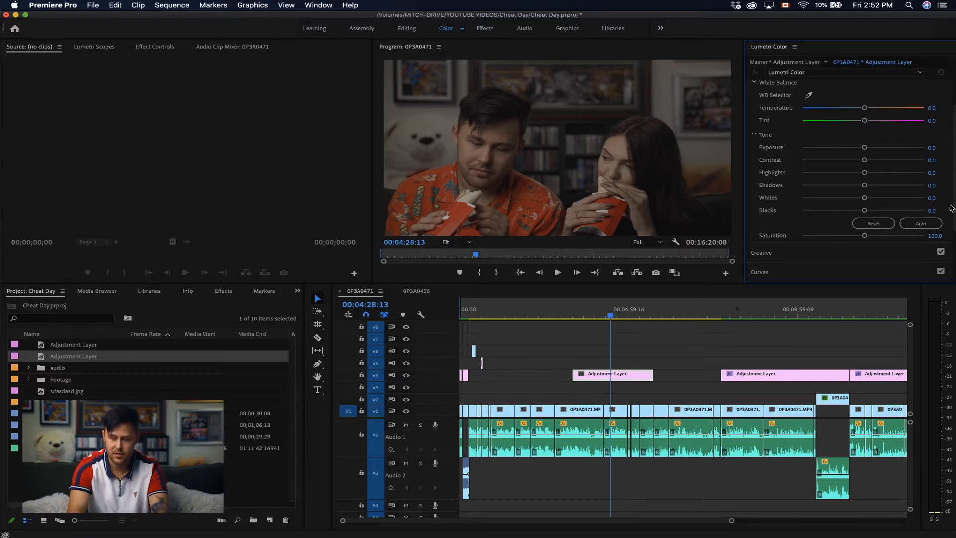
pyautogui.scroll(-3, 954, 195)
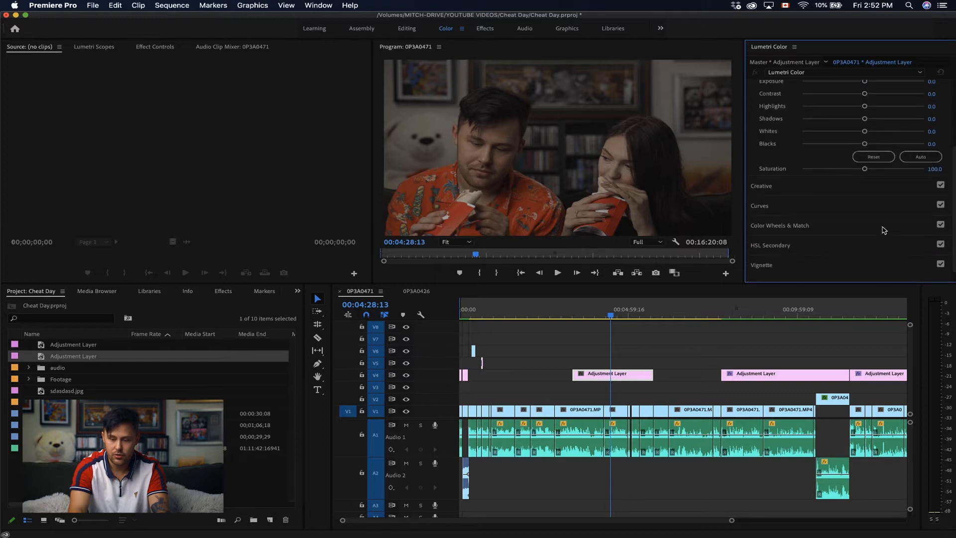
pyautogui.click(810, 208)
pyautogui.scroll(2, 906, 146)
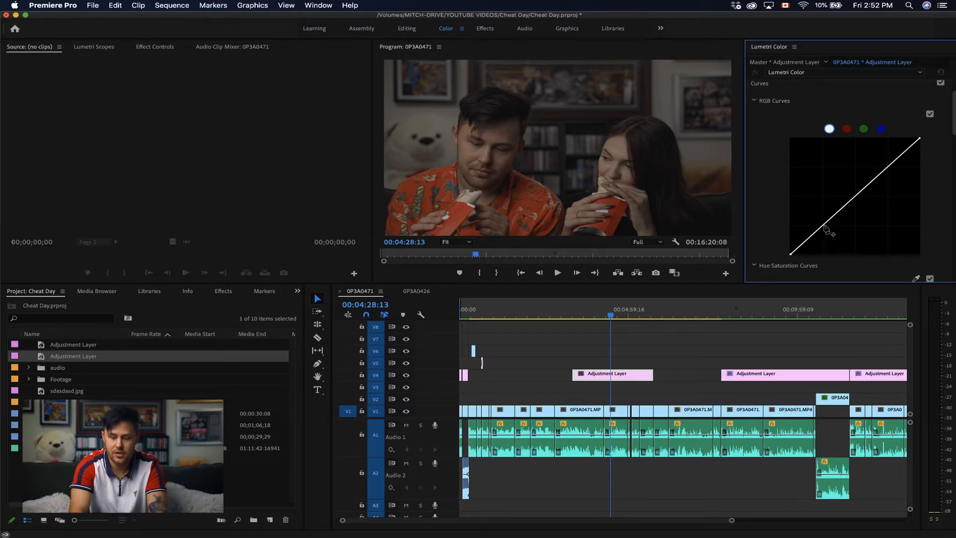
pyautogui.moveTo(821, 232); pyautogui.dragTo(827, 231)
pyautogui.moveTo(888, 180); pyautogui.dragTo(884, 161)
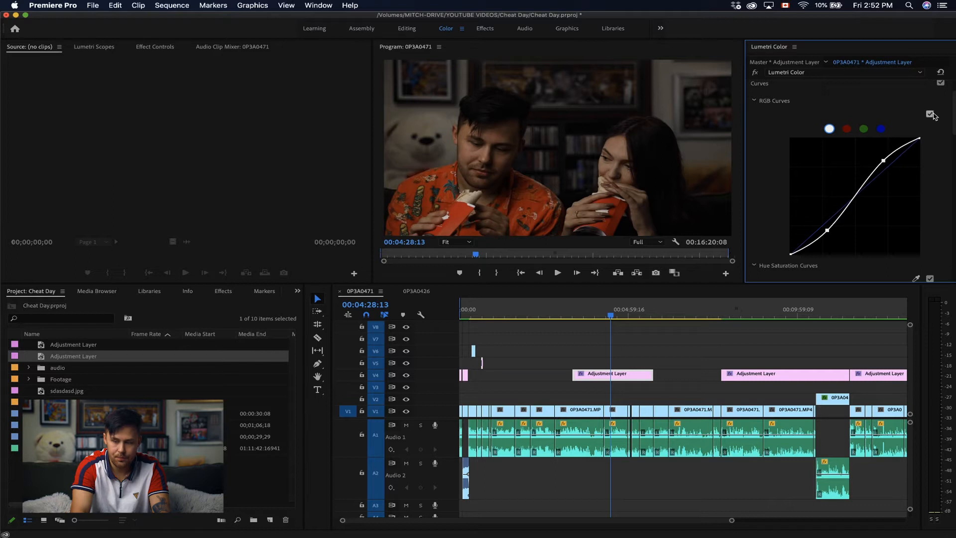
# Compare the image with the Curves correction off and on, and raise the curve's highlight point slightly
pyautogui.click(941, 83)
pyautogui.click(941, 84)
pyautogui.click(941, 84)
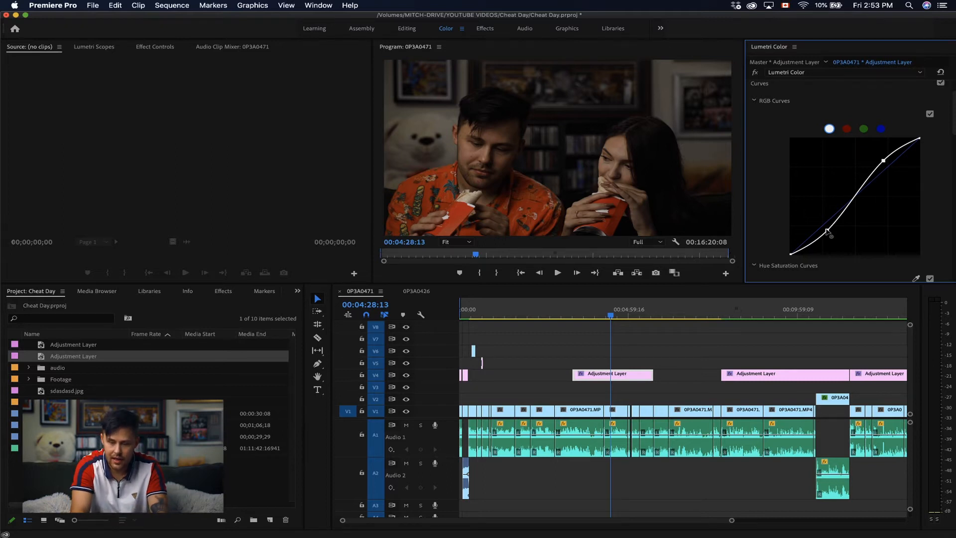
pyautogui.moveTo(884, 161); pyautogui.dragTo(884, 157)
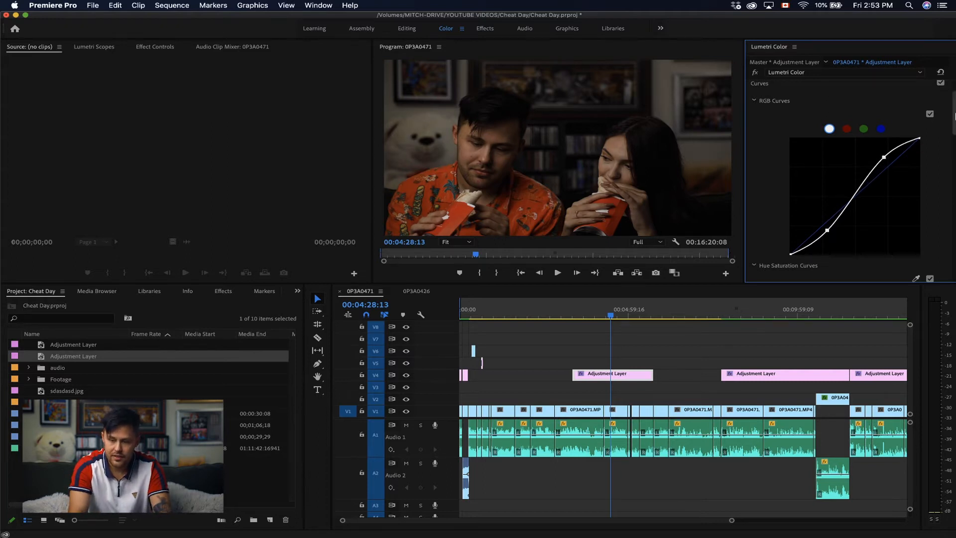
# Key the skin tones in HSL Secondary by sampling a face in the program preview with the Set color eyedropper
pyautogui.scroll(-3, 947, 141)
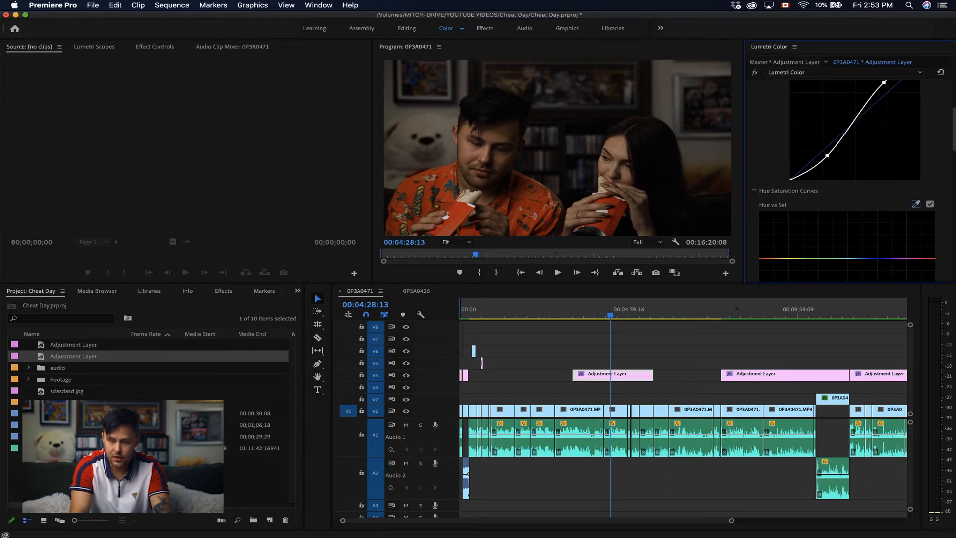
pyautogui.scroll(-10, 954, 164)
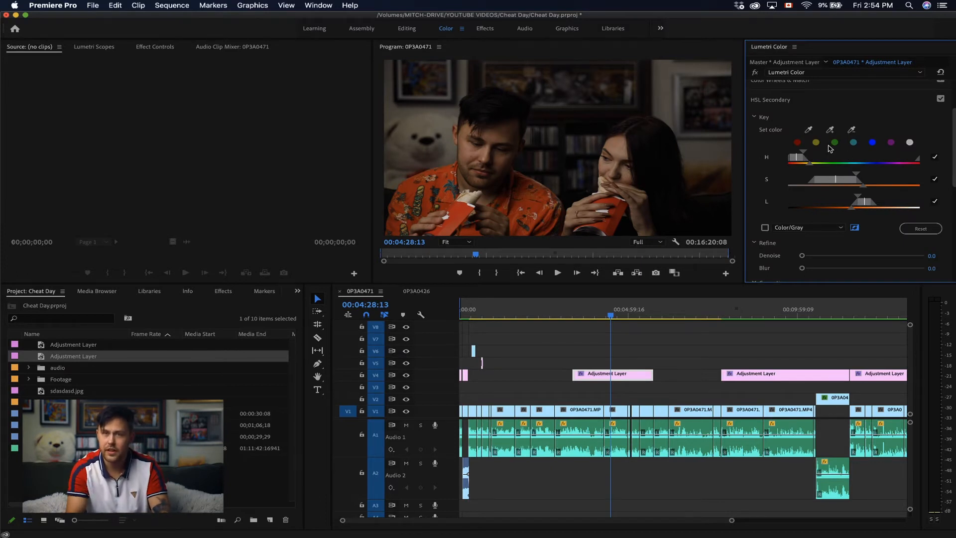
pyautogui.click(809, 130)
pyautogui.click(809, 130)
pyautogui.click(656, 143)
pyautogui.moveTo(623, 143); pyautogui.dragTo(467, 143)
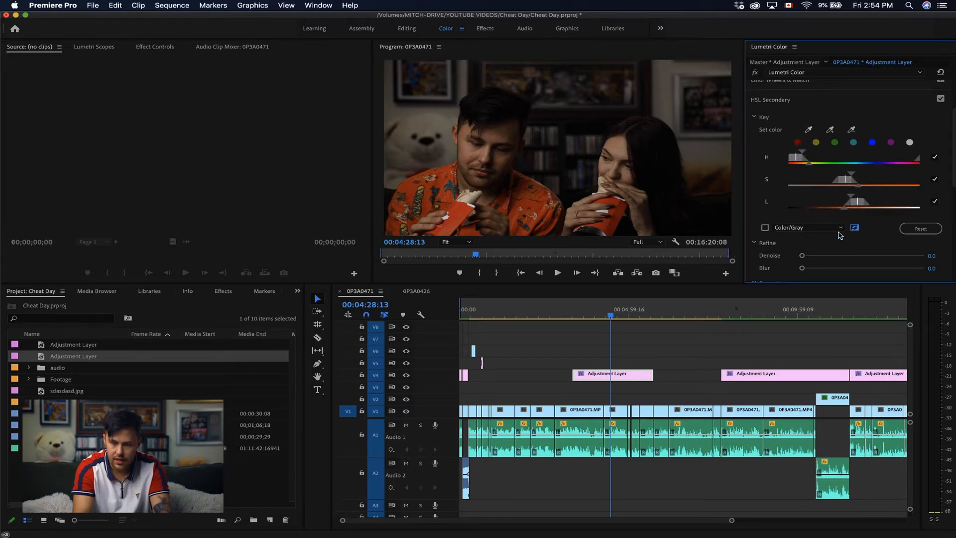
# Show the Color/Gray mask and widen the key's hue, saturation and luminance ranges around the skin tones
pyautogui.click(766, 228)
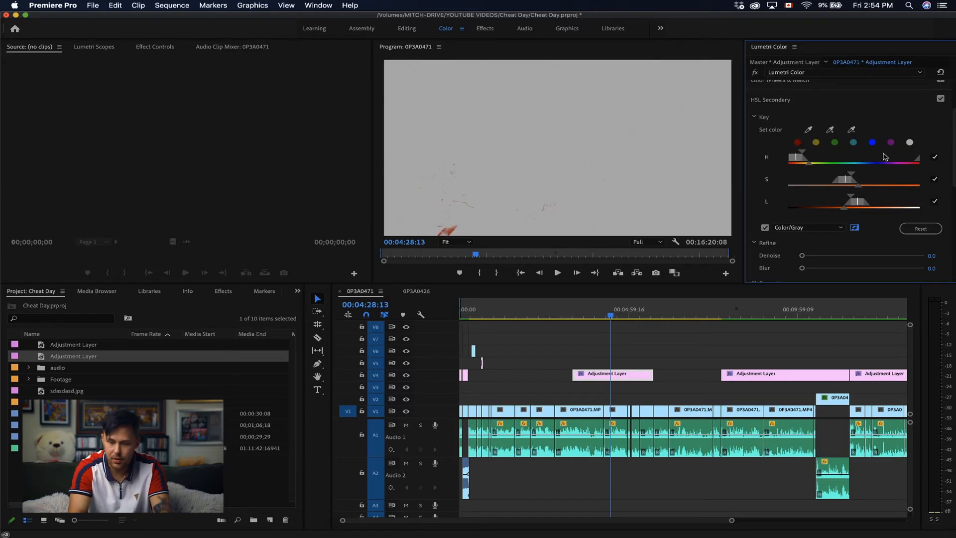
pyautogui.moveTo(853, 176); pyautogui.dragTo(881, 175)
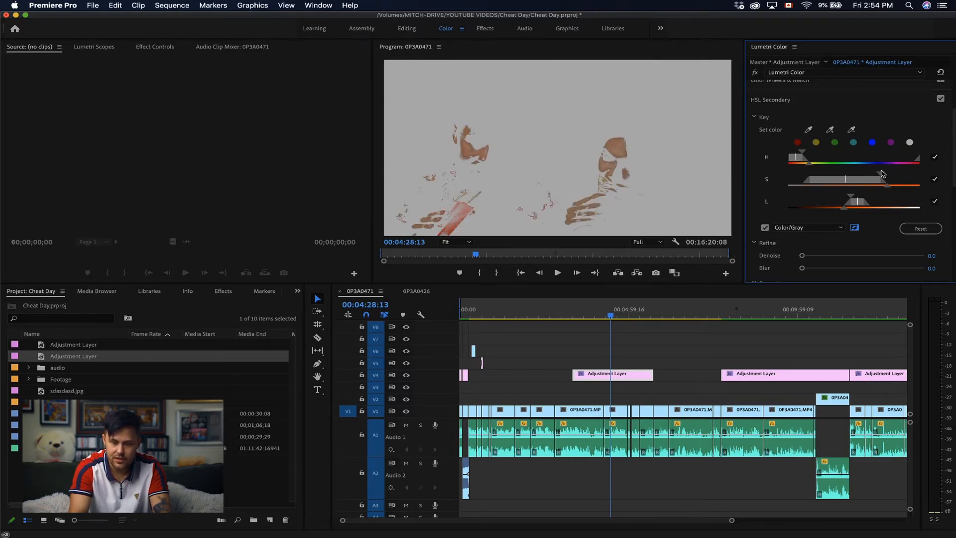
pyautogui.moveTo(830, 154)
pyautogui.mouseDown()
pyautogui.moveTo(882, 156)
pyautogui.moveTo(812, 156)
pyautogui.moveTo(859, 155)
pyautogui.moveTo(848, 154)
pyautogui.mouseUp()
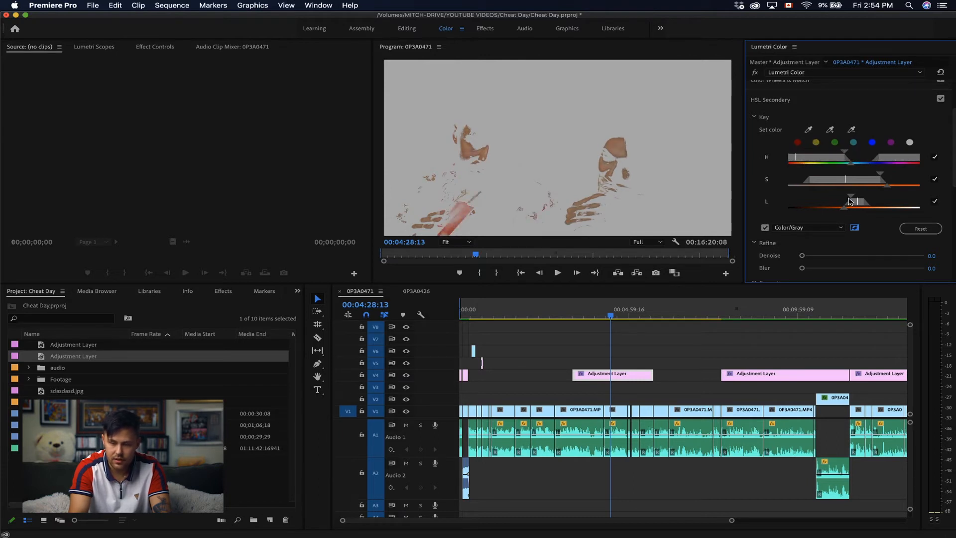
pyautogui.moveTo(862, 199); pyautogui.dragTo(825, 195)
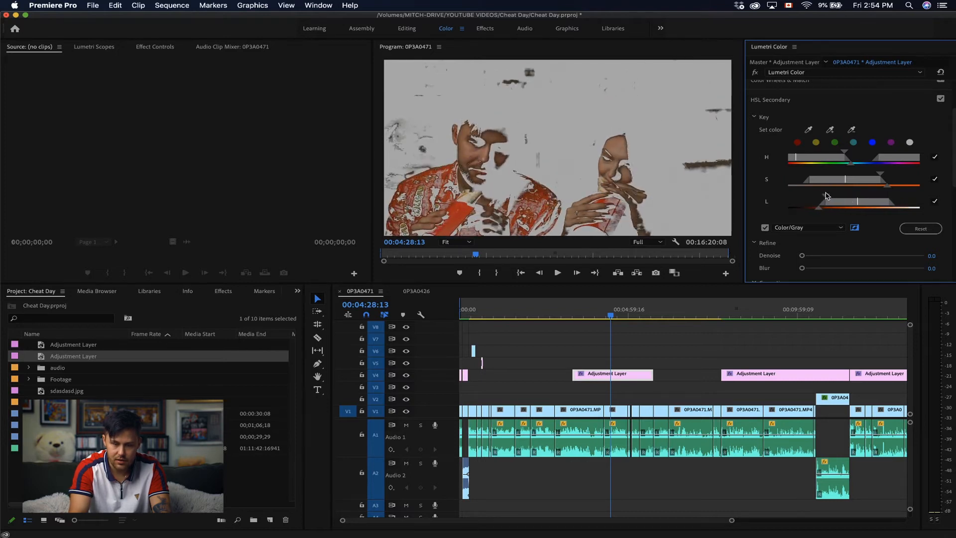
pyautogui.moveTo(849, 162); pyautogui.dragTo(930, 162)
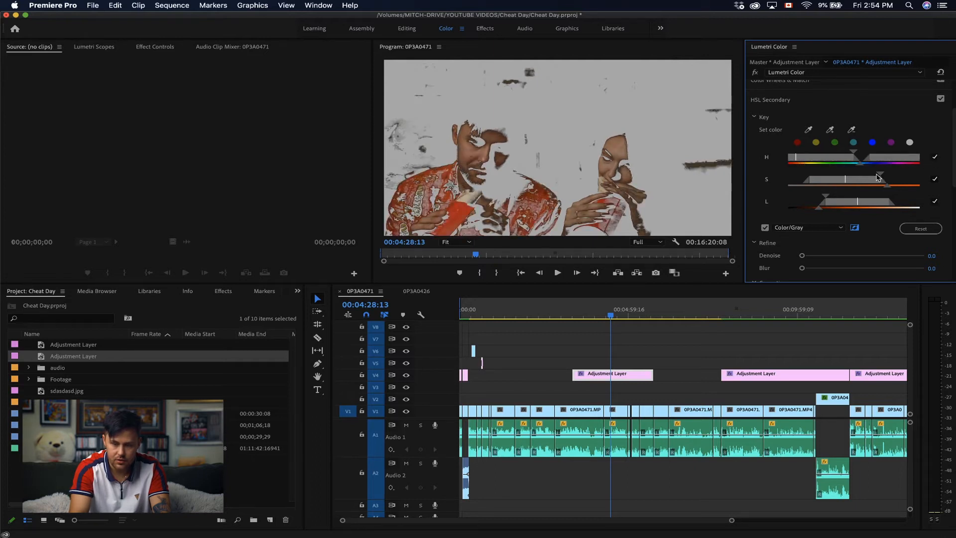
pyautogui.moveTo(883, 177); pyautogui.dragTo(880, 177)
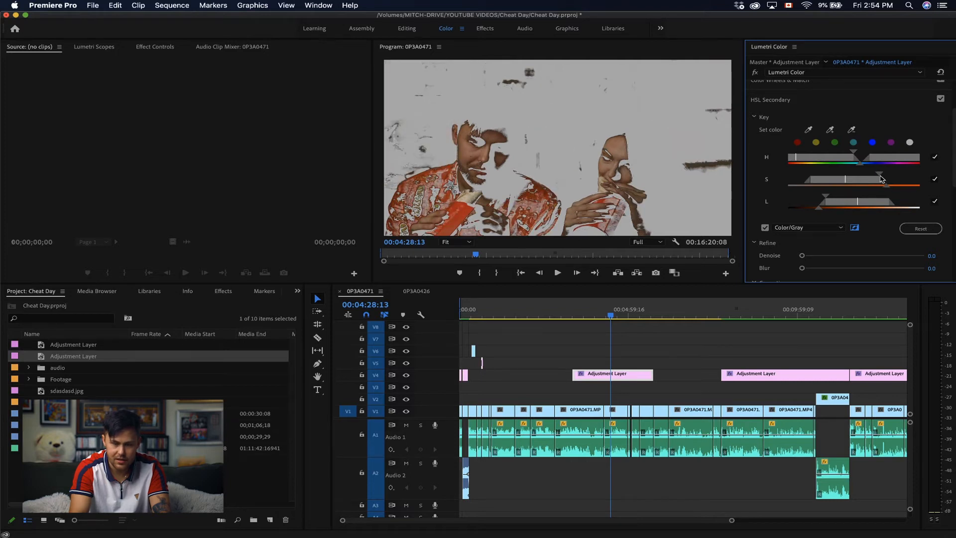
pyautogui.moveTo(880, 177); pyautogui.dragTo(824, 200)
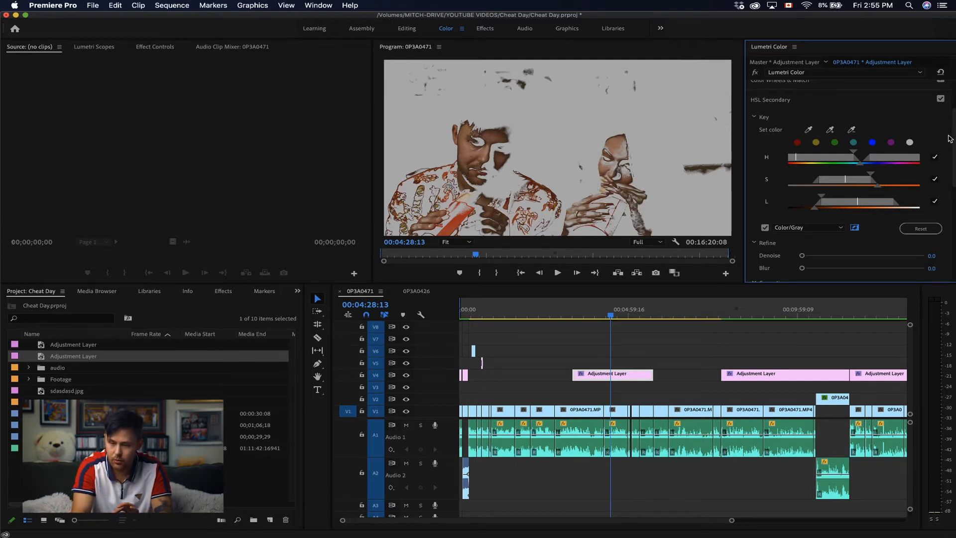
# Invert the HSL Secondary mask to target the background and set its blur to 9.8
pyautogui.moveTo(953, 140); pyautogui.dragTo(953, 159)
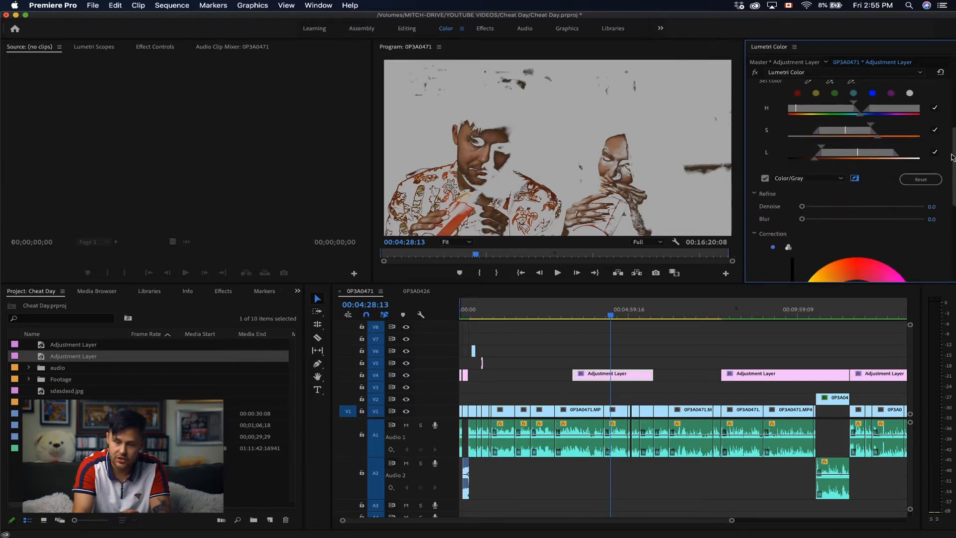
pyautogui.click(854, 179)
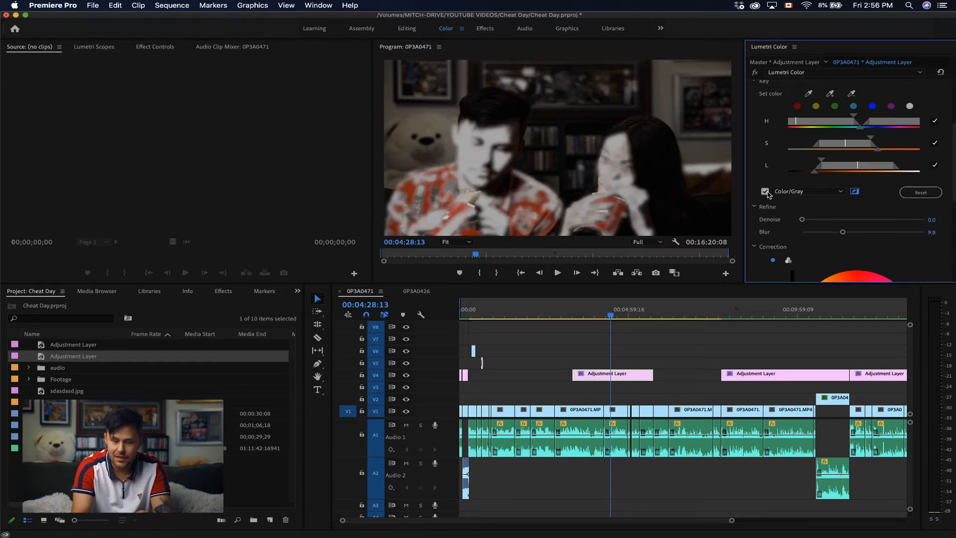
# Shift the HSL Secondary correction color wheel slightly toward teal and turn off the Color/Gray mask display
pyautogui.moveTo(954, 149); pyautogui.dragTo(954, 158)
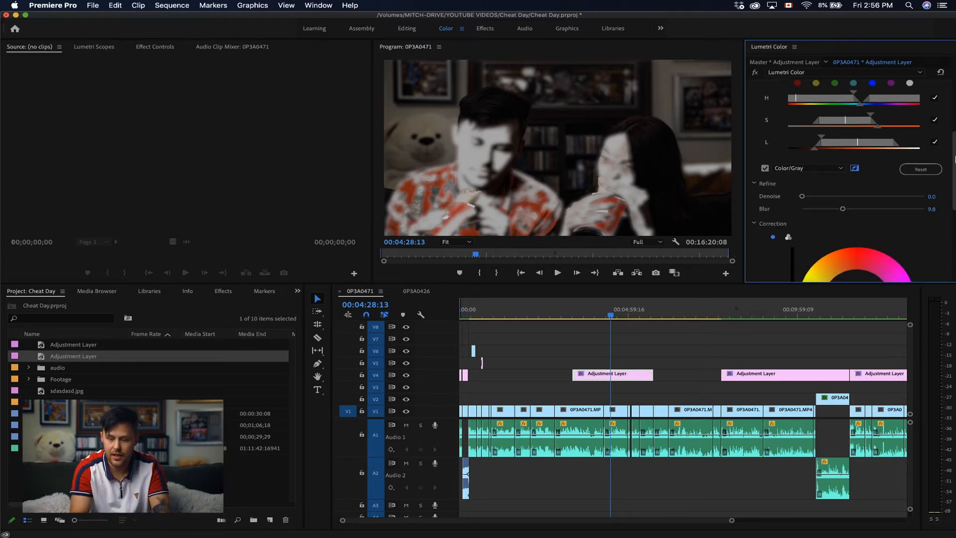
pyautogui.moveTo(955, 159); pyautogui.dragTo(954, 184)
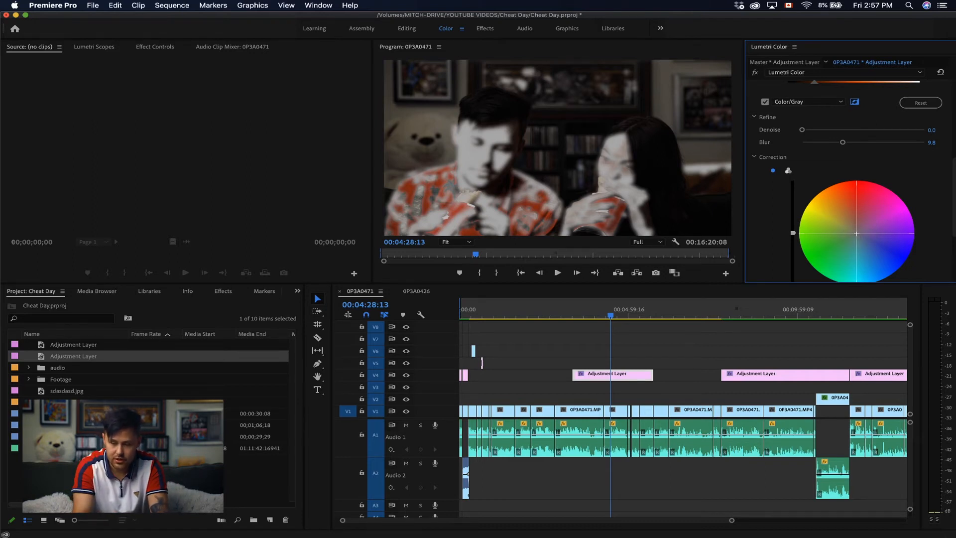
pyautogui.moveTo(856, 234); pyautogui.dragTo(857, 238)
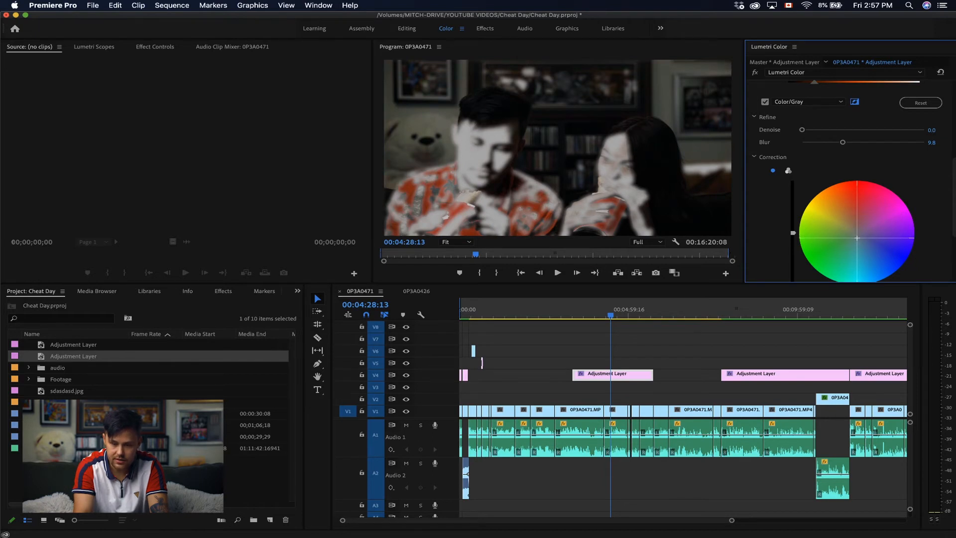
pyautogui.scroll(2, 857, 238)
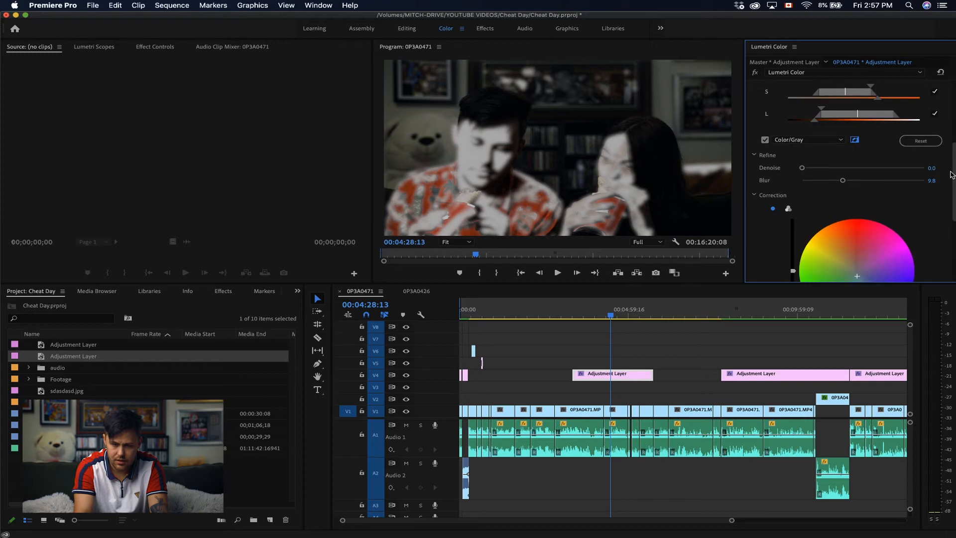
pyautogui.click(765, 140)
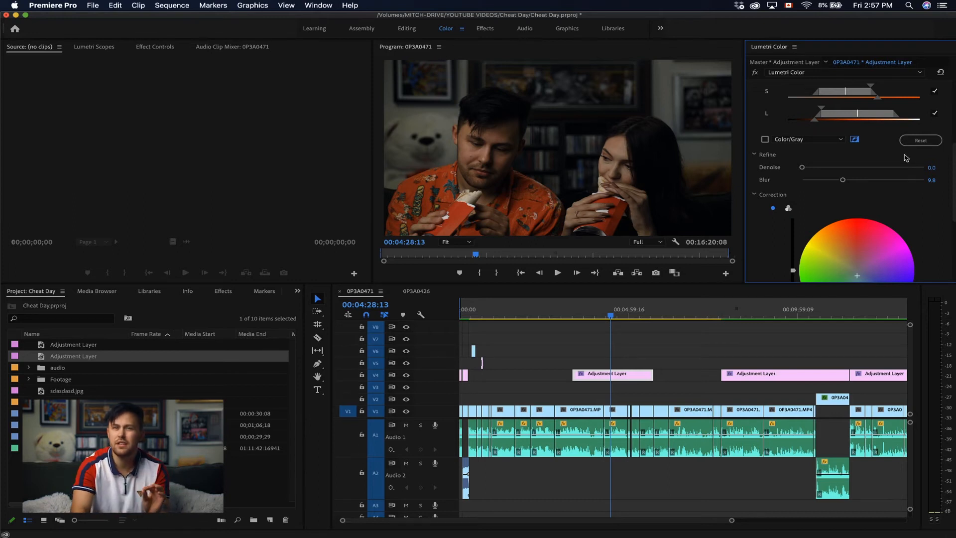
# Display the Lumetri Scopes and check which scope types are enabled, including the RGB waveform
pyautogui.moveTo(954, 164); pyautogui.dragTo(953, 73)
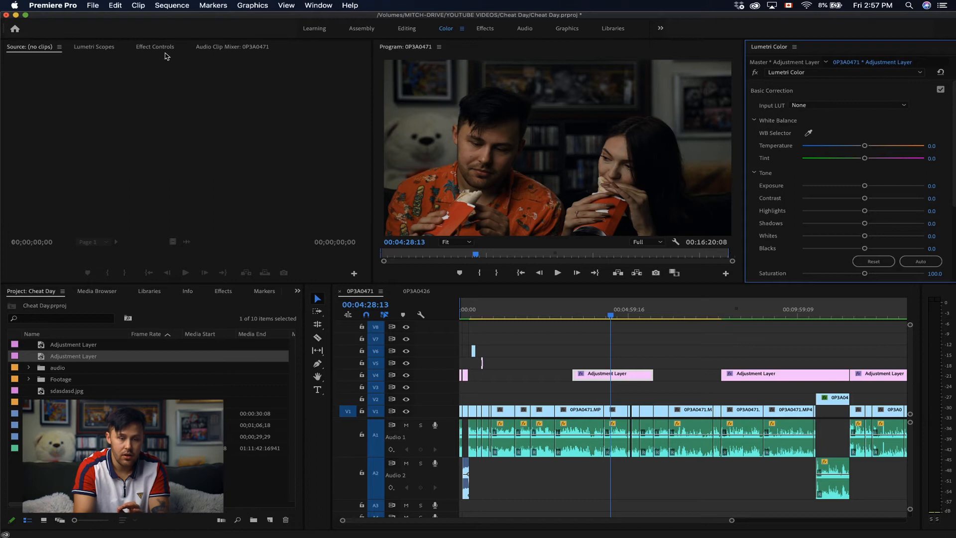
pyautogui.click(117, 50)
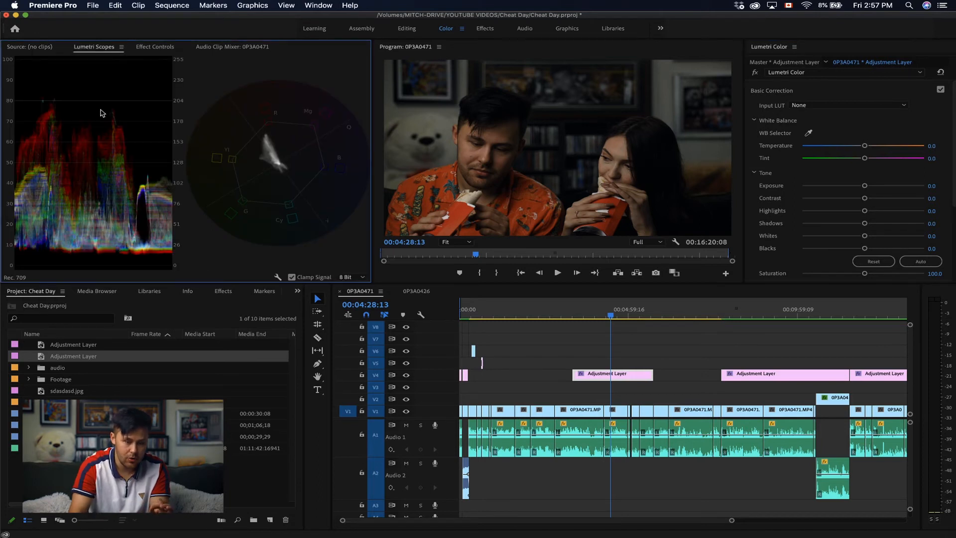
pyautogui.rightClick(101, 113)
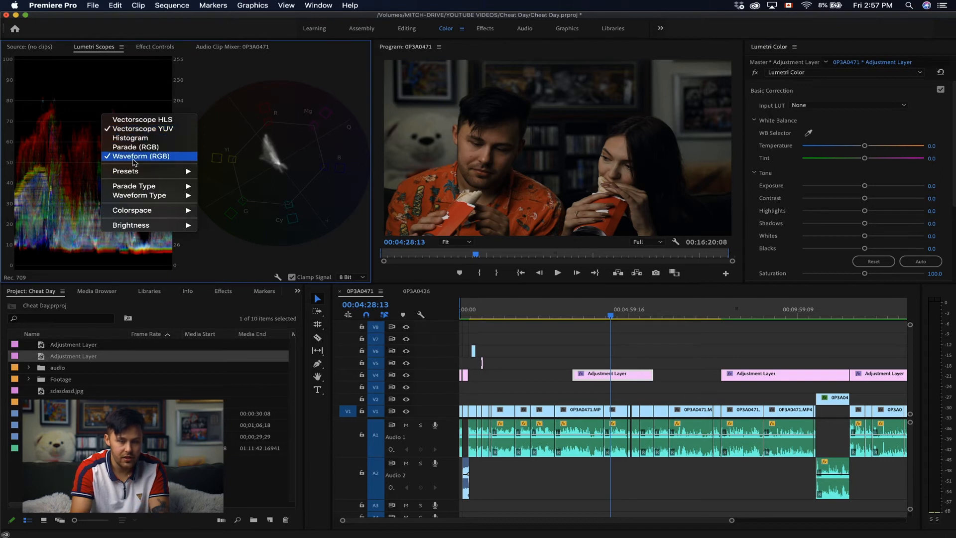
pyautogui.click(222, 90)
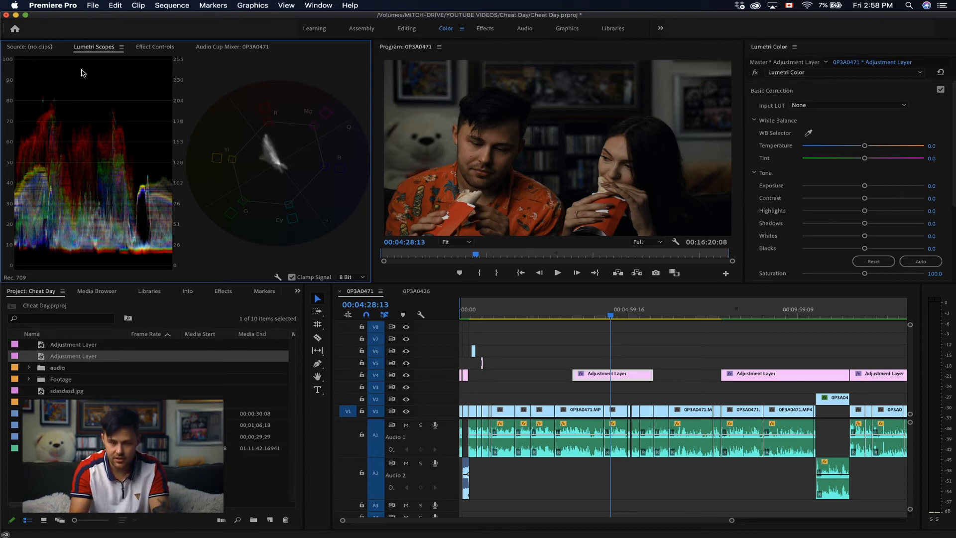
# Set Highlights to 21.4, Whites to 79.9 and Blacks to -62.4 in the adjustment layer's Basic Correction
pyautogui.click(861, 204)
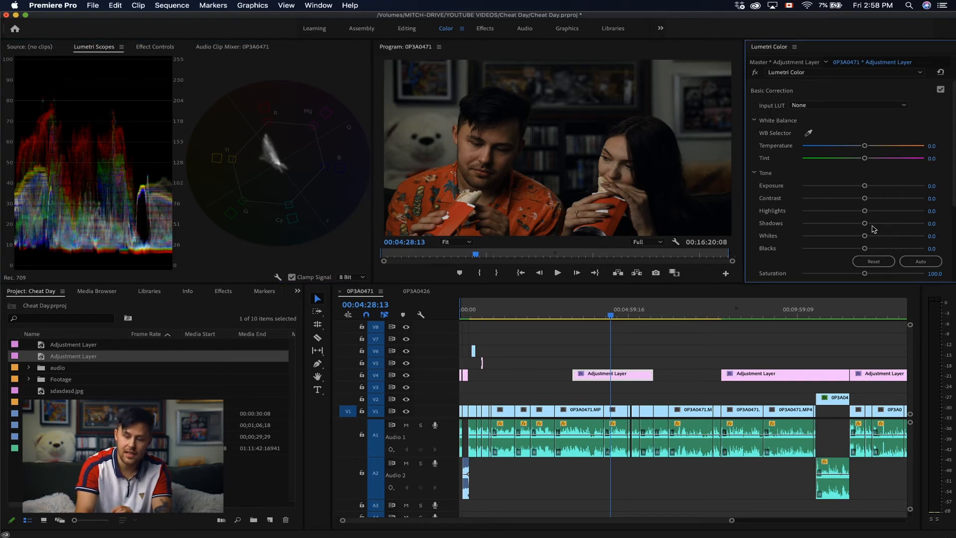
pyautogui.moveTo(864, 237); pyautogui.dragTo(908, 238)
pyautogui.moveTo(866, 212); pyautogui.dragTo(824, 248)
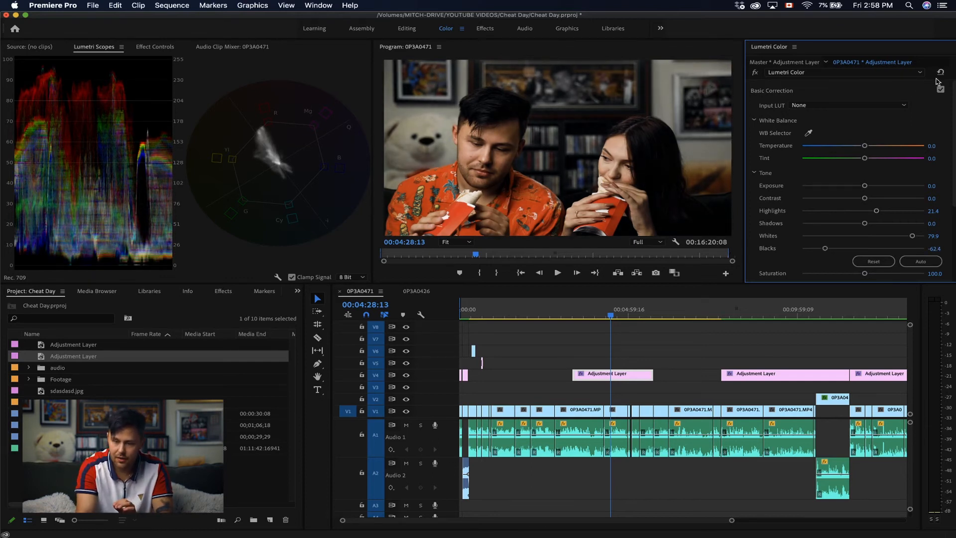
# Compare the grade against the ungraded image, reset Highlights to 0, and set Whites to 90.4 and Blacks to -59.8 in Basic Correction
pyautogui.click(756, 72)
pyautogui.click(755, 73)
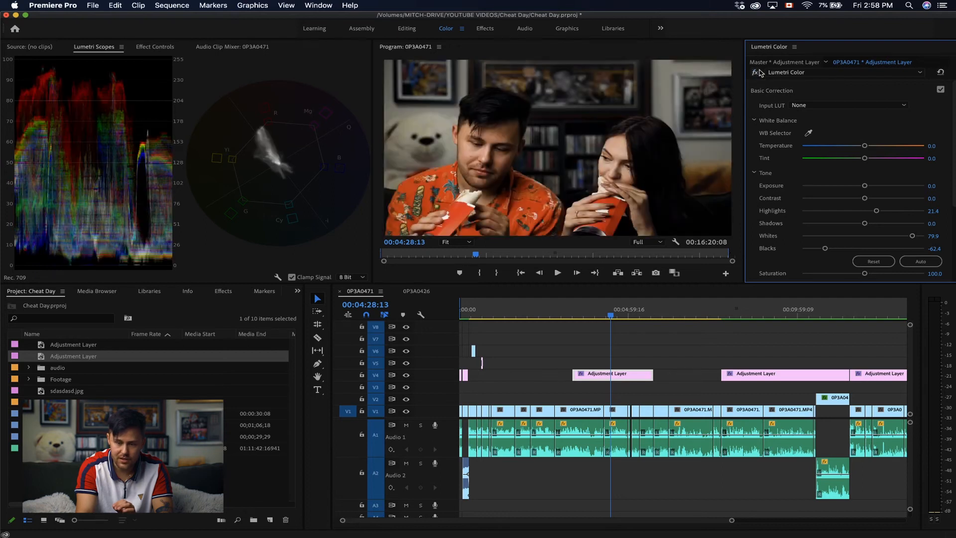
pyautogui.doubleClick(877, 211)
pyautogui.moveTo(912, 236); pyautogui.dragTo(920, 236)
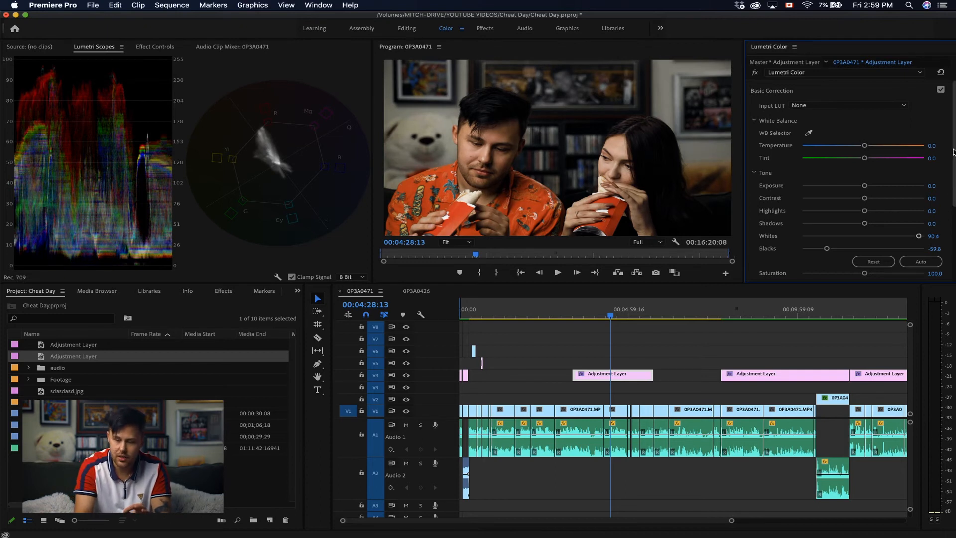
# Raise the HSL Secondary correction's Saturation to 159.0 and increase its Contrast slightly
pyautogui.scroll(-5, 877, 199)
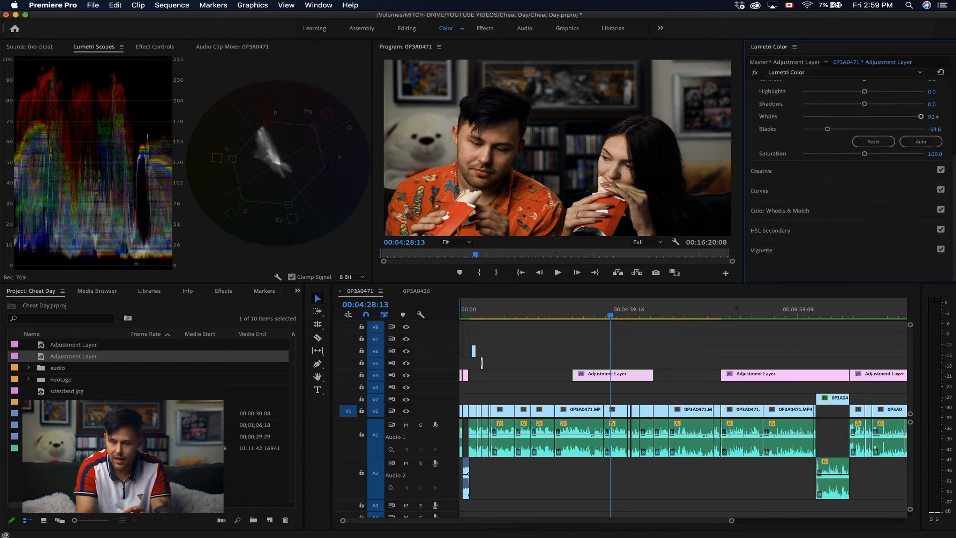
pyautogui.click(792, 231)
pyautogui.scroll(-7, 792, 231)
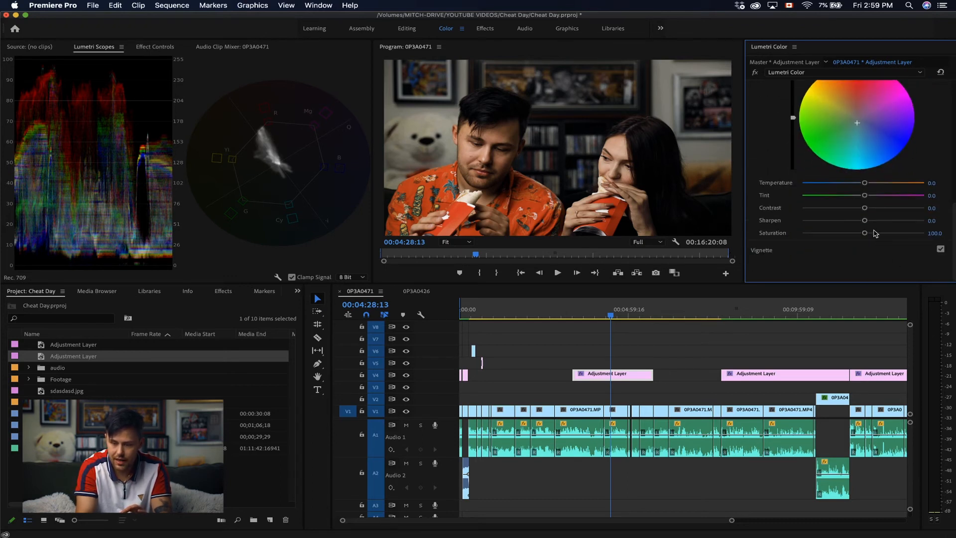
pyautogui.moveTo(864, 232); pyautogui.dragTo(899, 235)
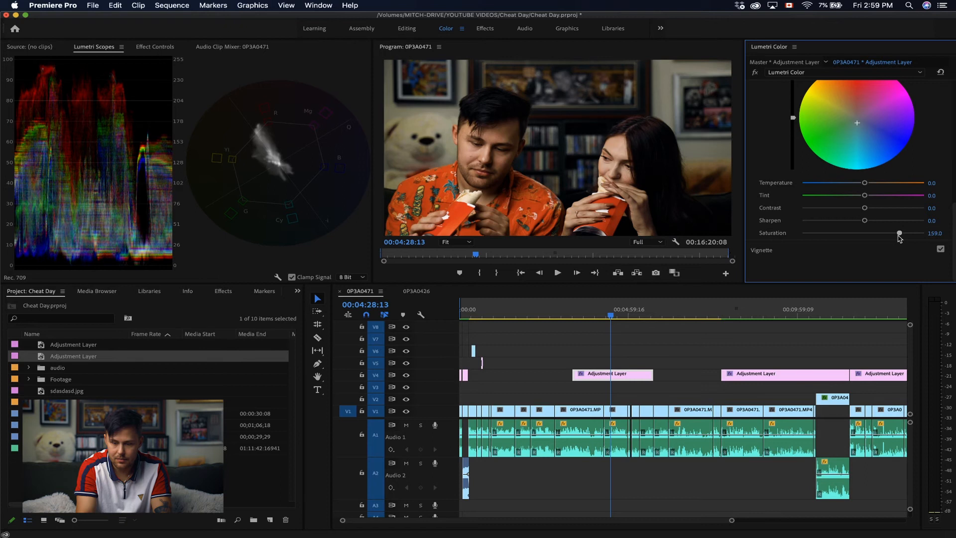
pyautogui.moveTo(866, 208)
pyautogui.mouseDown()
pyautogui.moveTo(881, 210)
pyautogui.moveTo(869, 210)
pyautogui.mouseUp()
# Bypass and re-enable the adjustment layer's Lumetri effect to compare the image before and after grading
pyautogui.moveTo(953, 239); pyautogui.dragTo(950, 82)
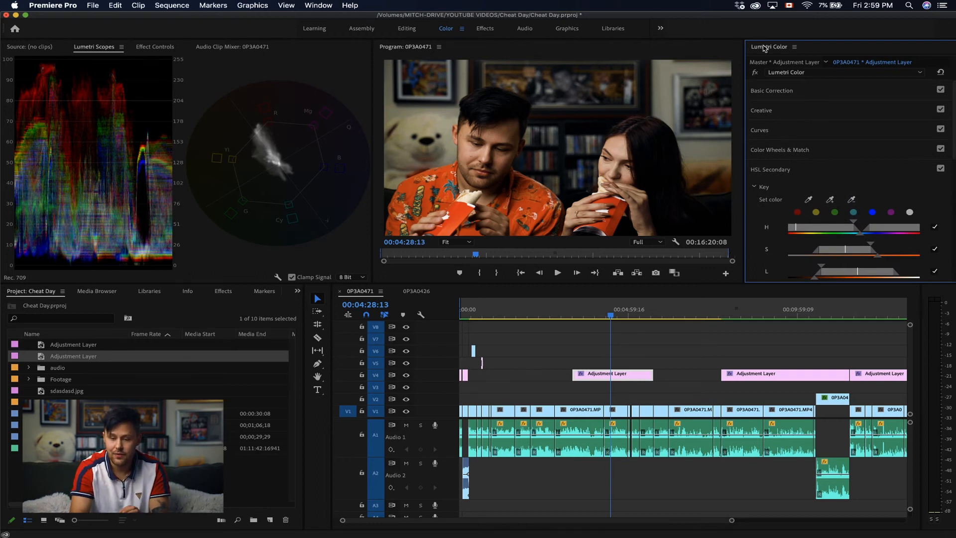
pyautogui.click(756, 73)
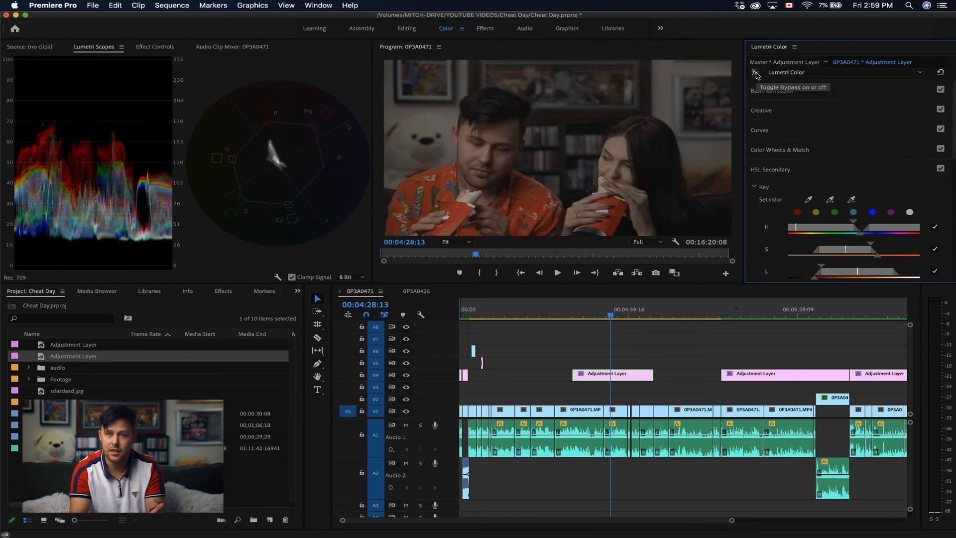
pyautogui.click(756, 72)
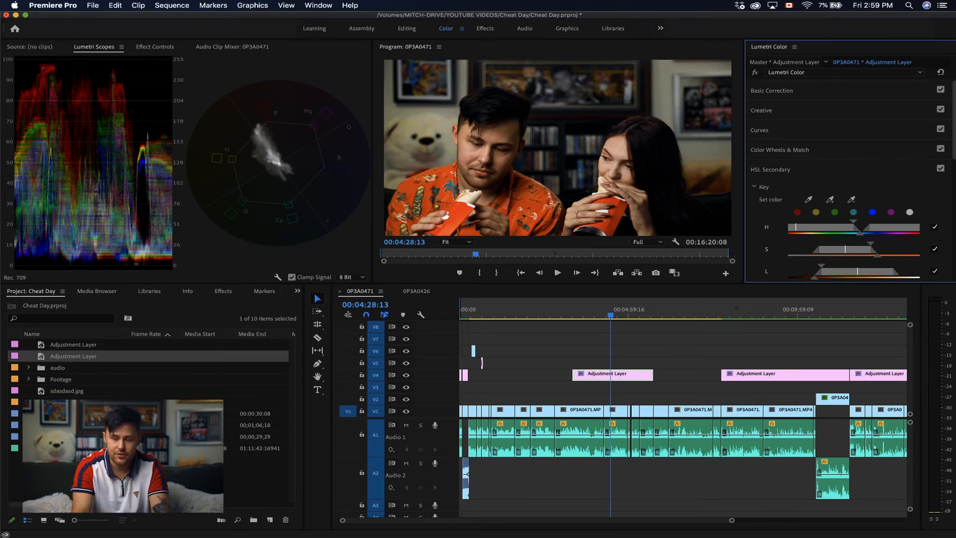
pyautogui.scroll(-5, 847, 175)
pyautogui.scroll(5, 847, 174)
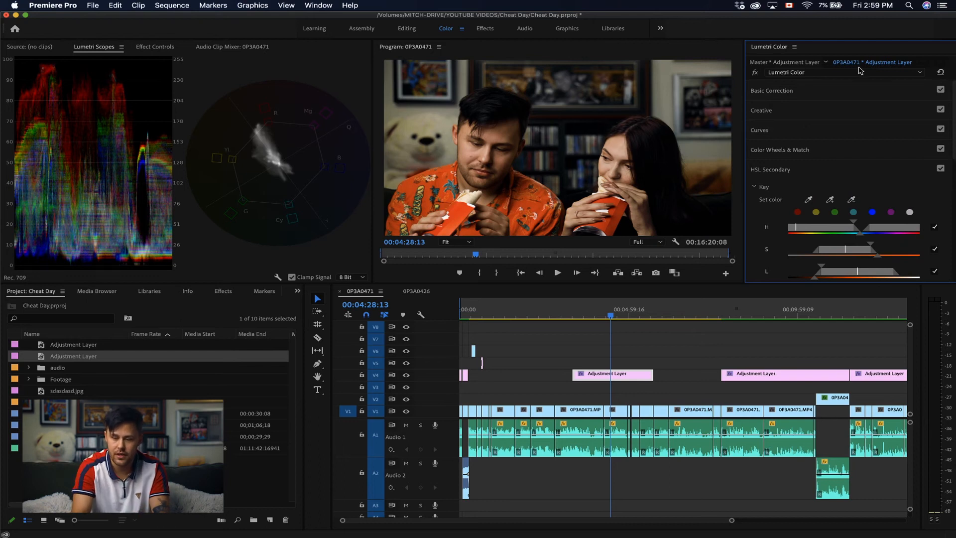
# Save the Lumetri grade as a preset named SAVE FOR THE VIDEo with the Scale type
pyautogui.rightClick(773, 49)
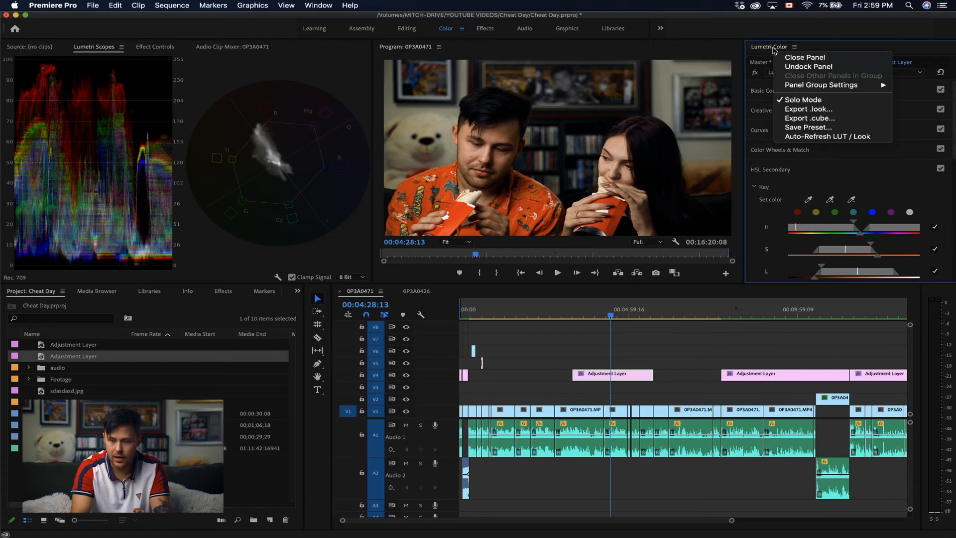
pyautogui.click(801, 128)
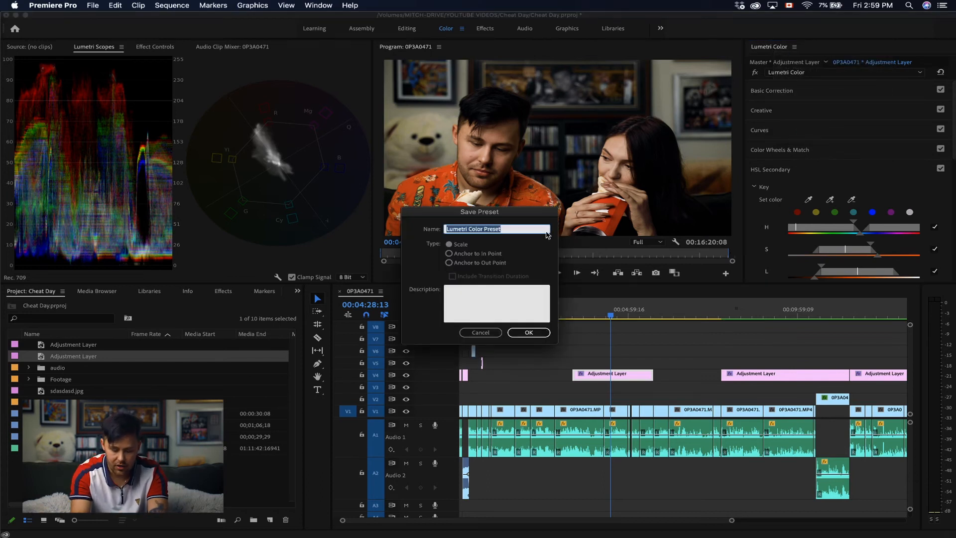
pyautogui.write('SAVE FOR THE VIDEOP')
pyautogui.press('BackSpace')
pyautogui.press('BackSpace')
pyautogui.write('EO')
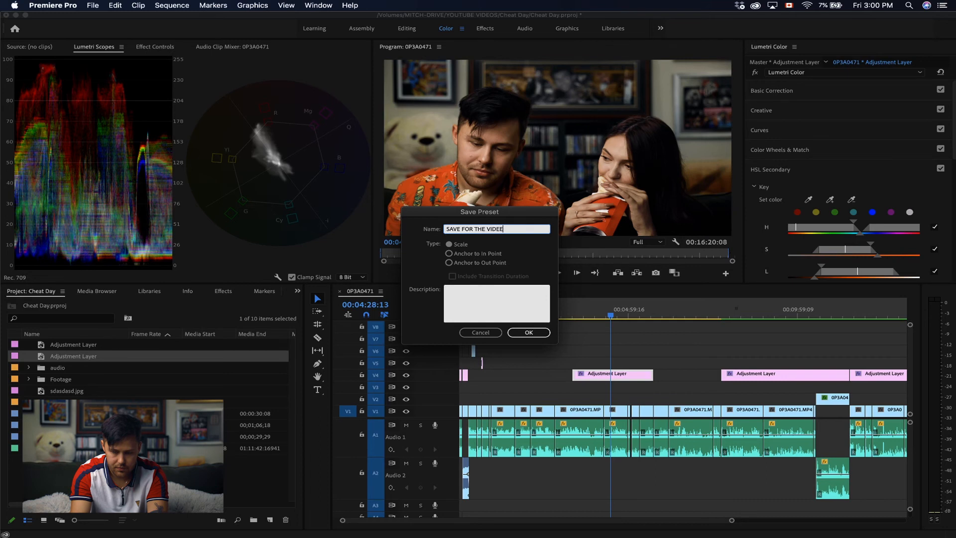
pyautogui.press('BackSpace')
pyautogui.press('BackSpace')
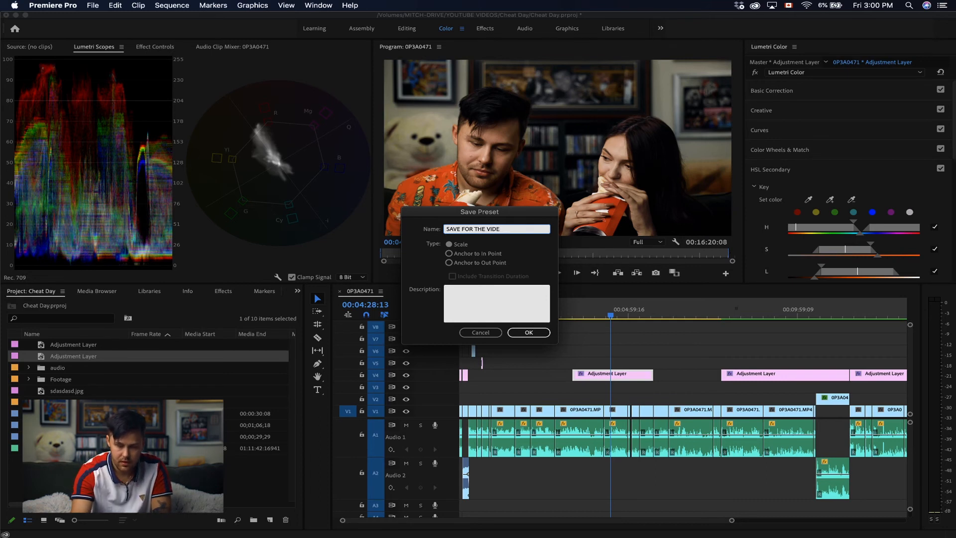
pyautogui.click(527, 335)
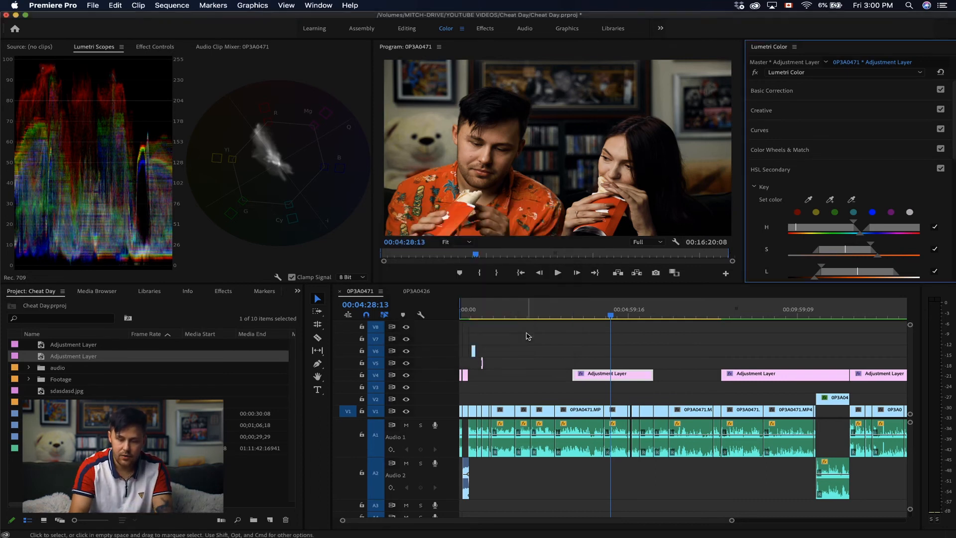
# Delete the graded adjustment layer at the playhead and place a new adjustment layer there on track V5
pyautogui.click(608, 378)
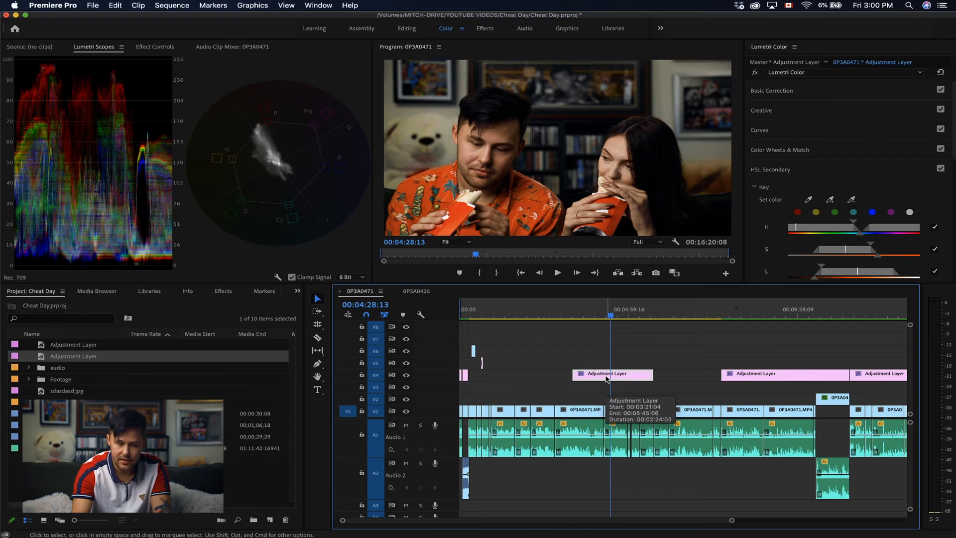
pyautogui.press('Delete')
pyautogui.moveTo(52, 360); pyautogui.dragTo(627, 362)
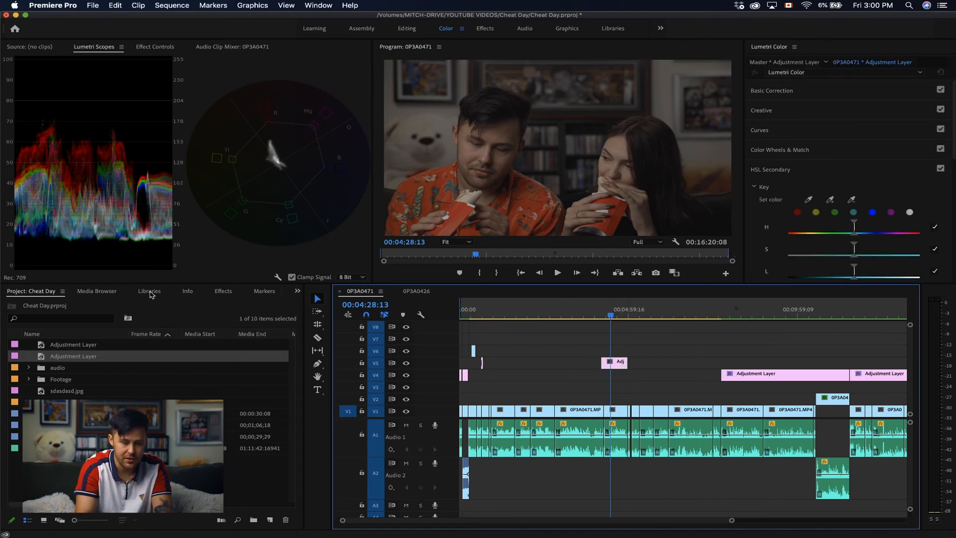
# Try the saved SAVE FOR THE VIDEo preset on the new adjustment layer and undo it
pyautogui.click(224, 292)
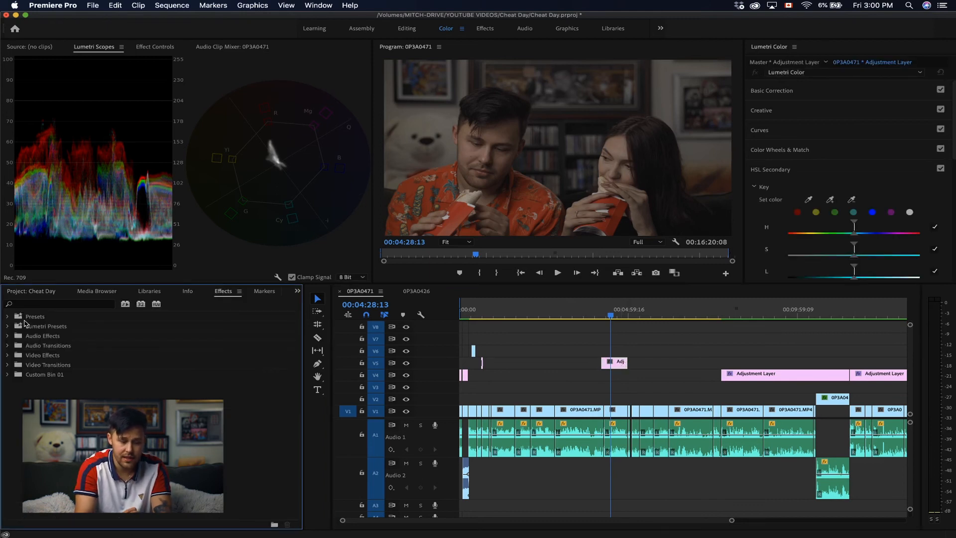
pyautogui.click(8, 317)
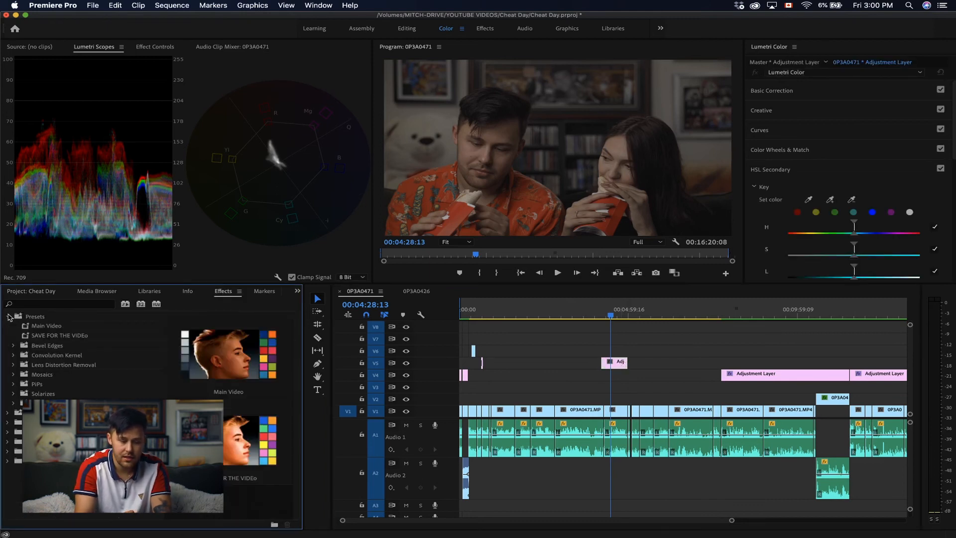
pyautogui.click(27, 338)
pyautogui.moveTo(27, 337); pyautogui.dragTo(612, 364)
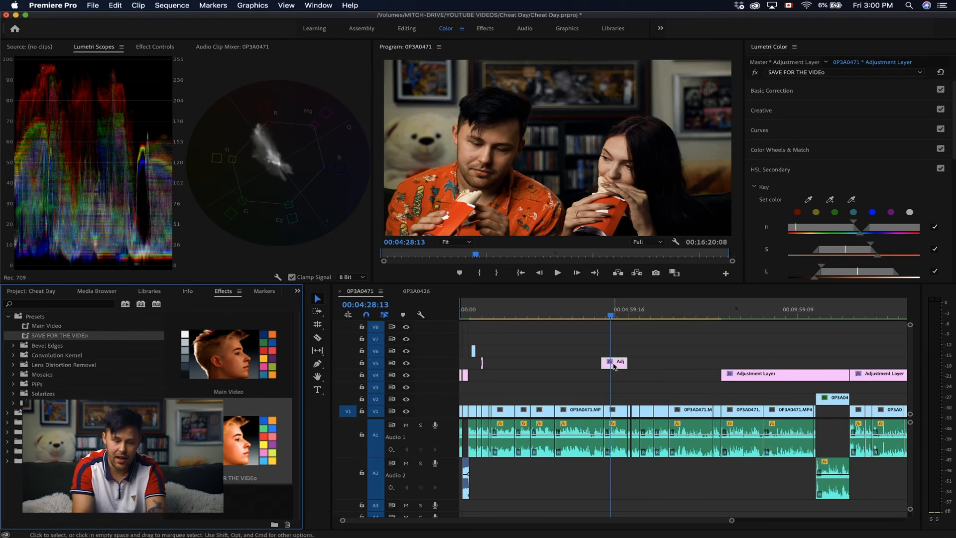
pyautogui.press('super+z')
# Apply the Main Video preset to the new adjustment layer and set its Whites to 100.0 and Blacks to -66.8
pyautogui.moveTo(44, 326); pyautogui.dragTo(615, 363)
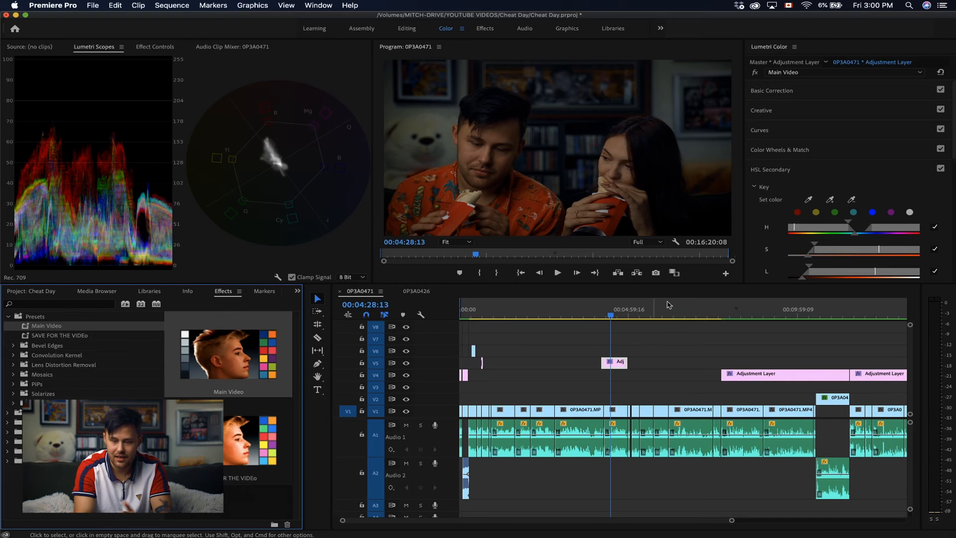
pyautogui.click(769, 93)
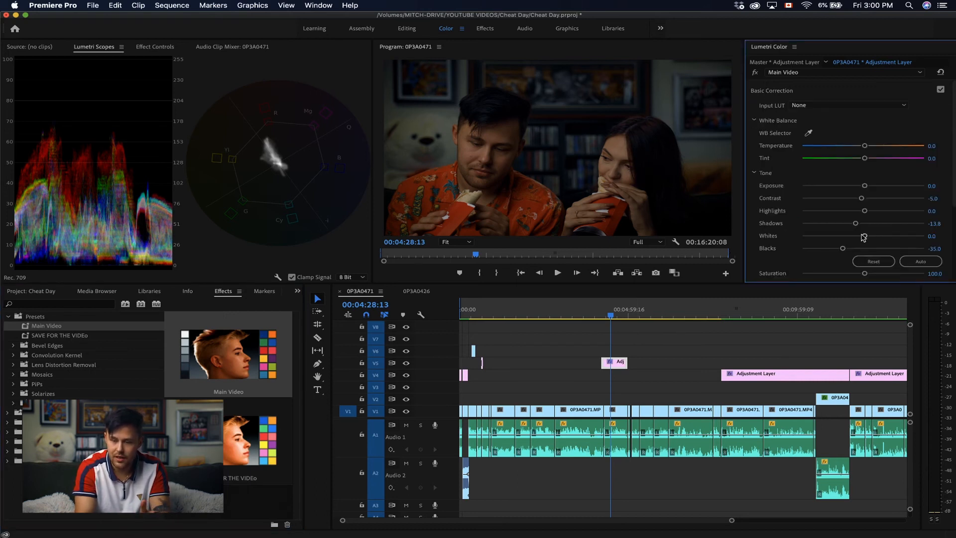
pyautogui.moveTo(864, 236); pyautogui.dragTo(925, 236)
pyautogui.moveTo(843, 249); pyautogui.dragTo(823, 249)
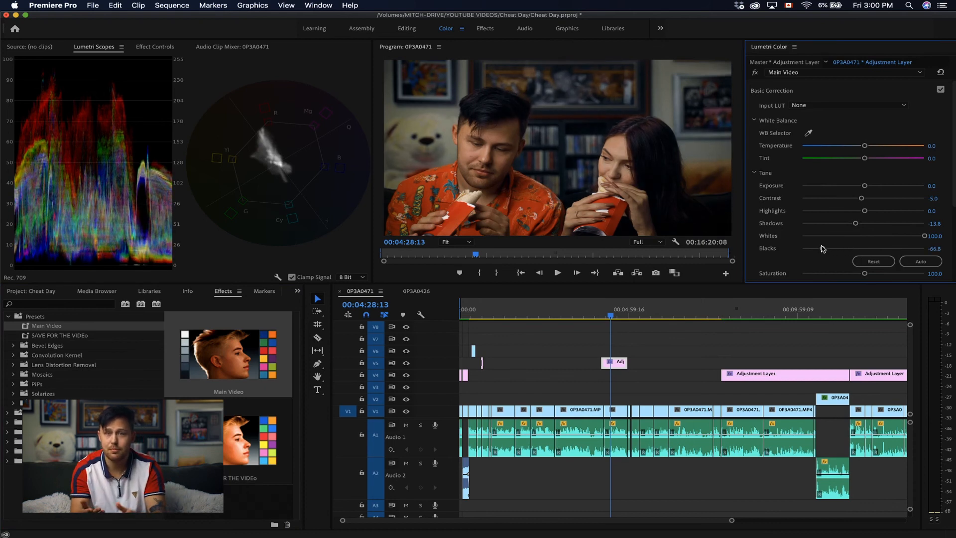